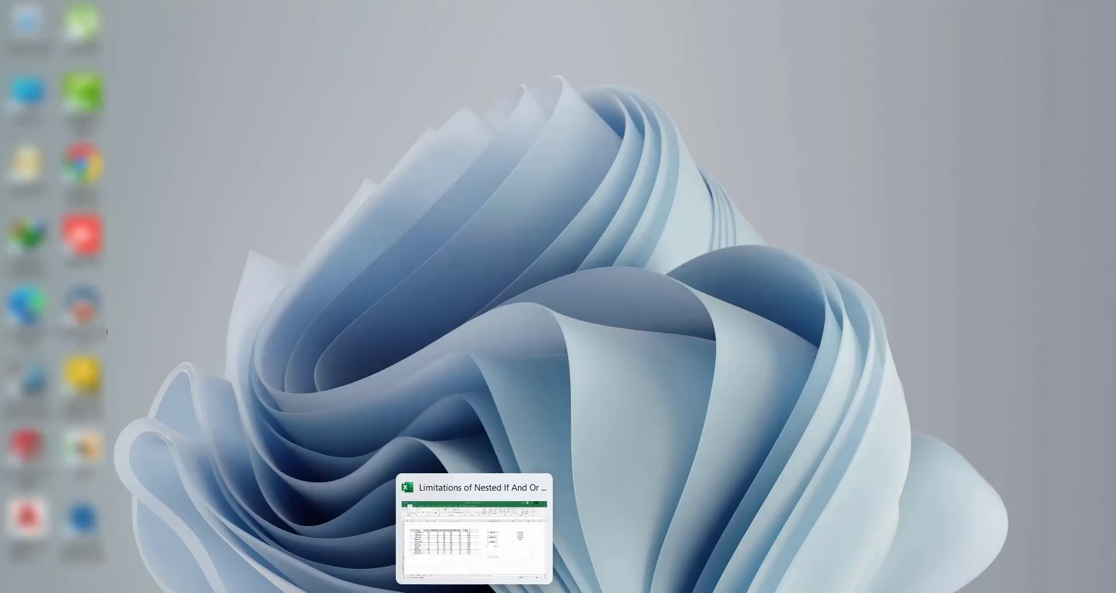
Switch to the open Excel workbook and go through the error types listed in P6:P9
{"action": "left_click", "coordinate": [479, 591]}
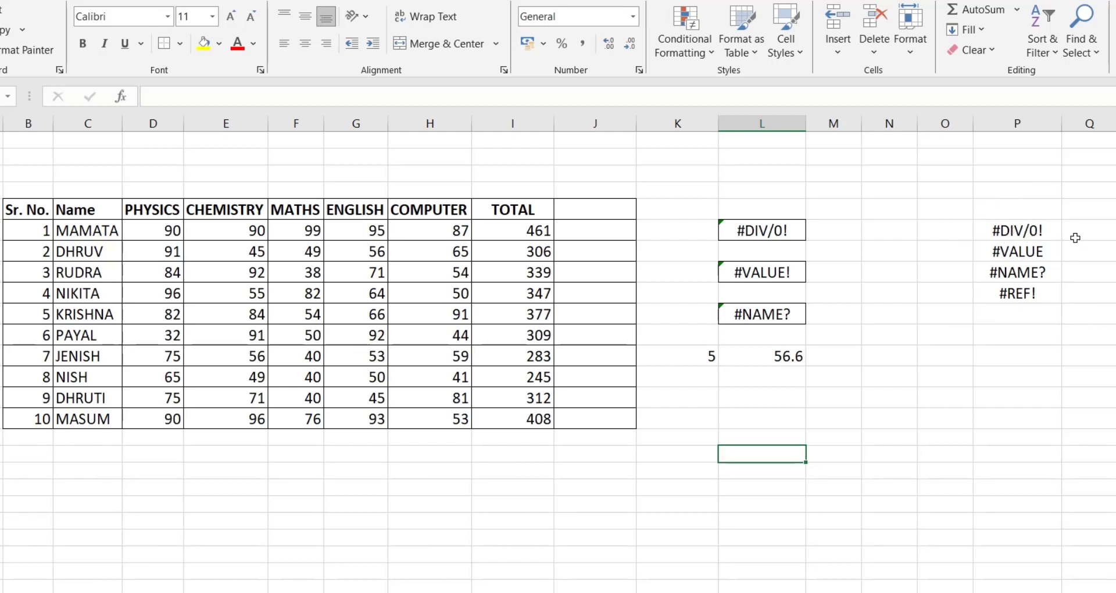
{"action": "left_click", "coordinate": [1017, 231]}
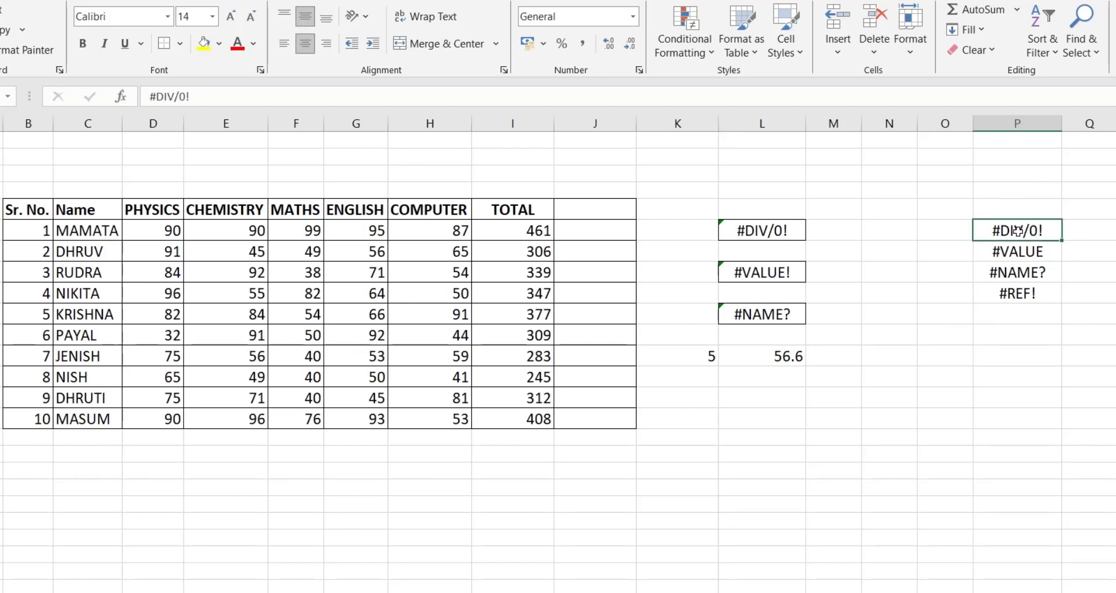
{"action": "left_click", "coordinate": [1045, 252]}
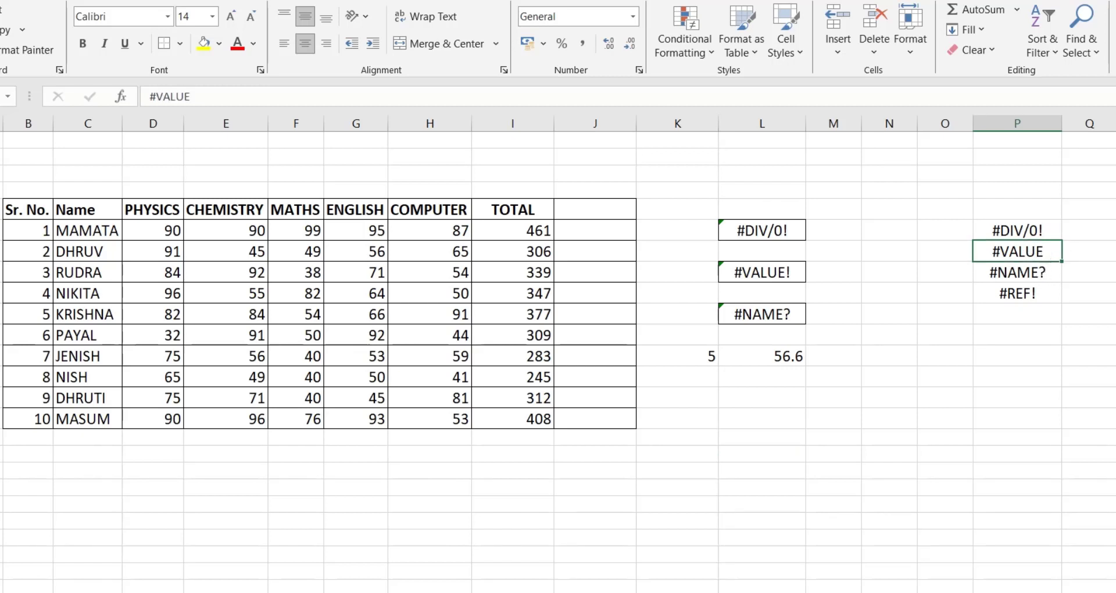
{"action": "left_click", "coordinate": [1023, 278]}
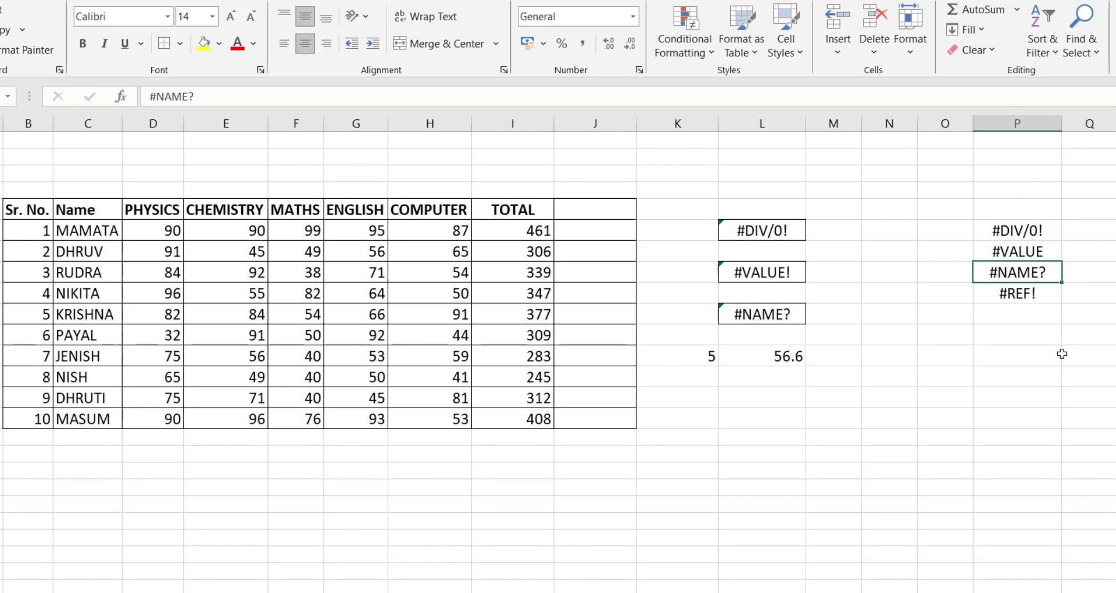
{"action": "left_click", "coordinate": [1007, 295]}
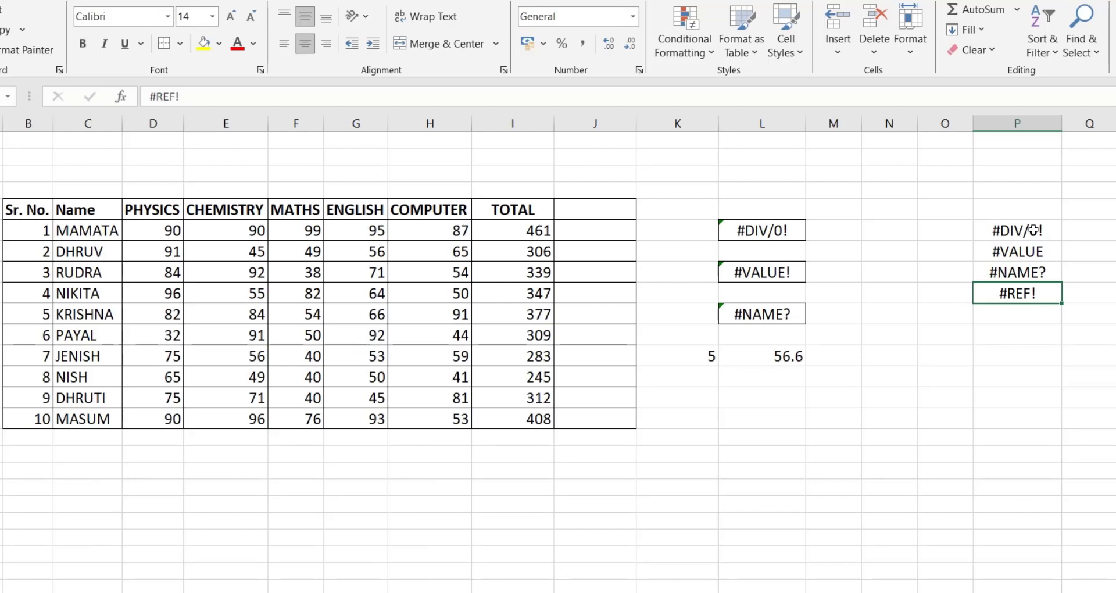
Trace the #DIV/0! error in L6 to its operands I6 and J6, and enter 5 as the divisor in J6
{"action": "left_click", "coordinate": [1033, 230]}
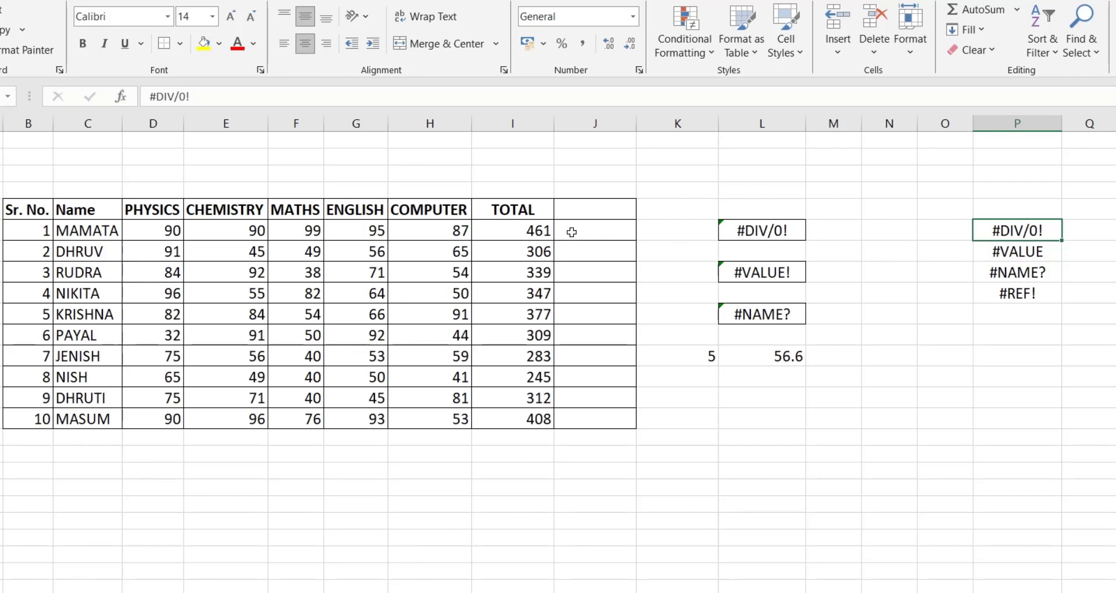
{"action": "left_click", "coordinate": [779, 229]}
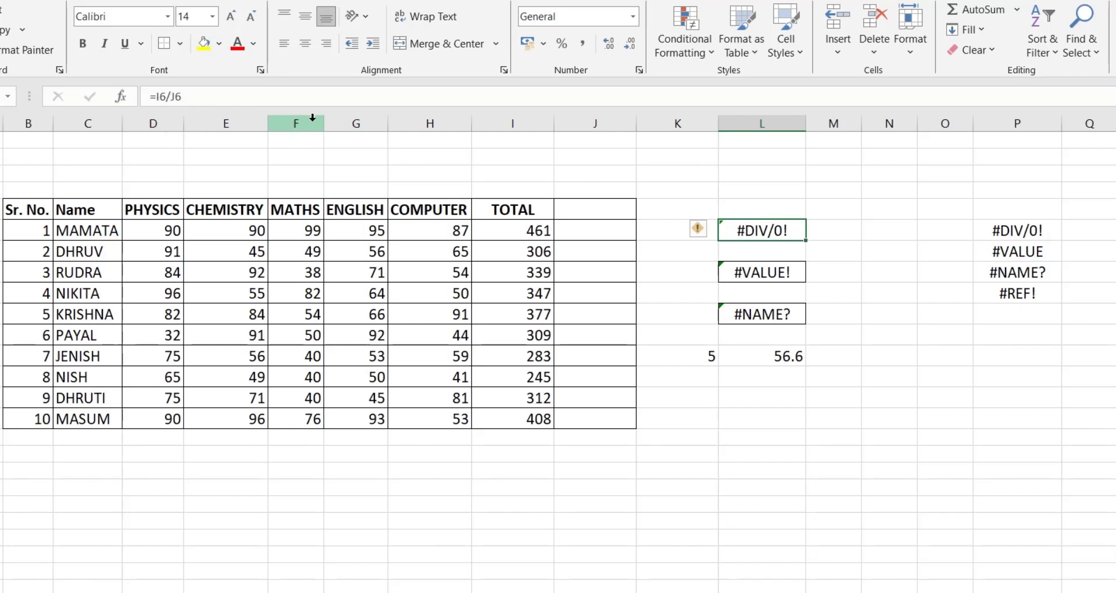
{"action": "left_click", "coordinate": [520, 229]}
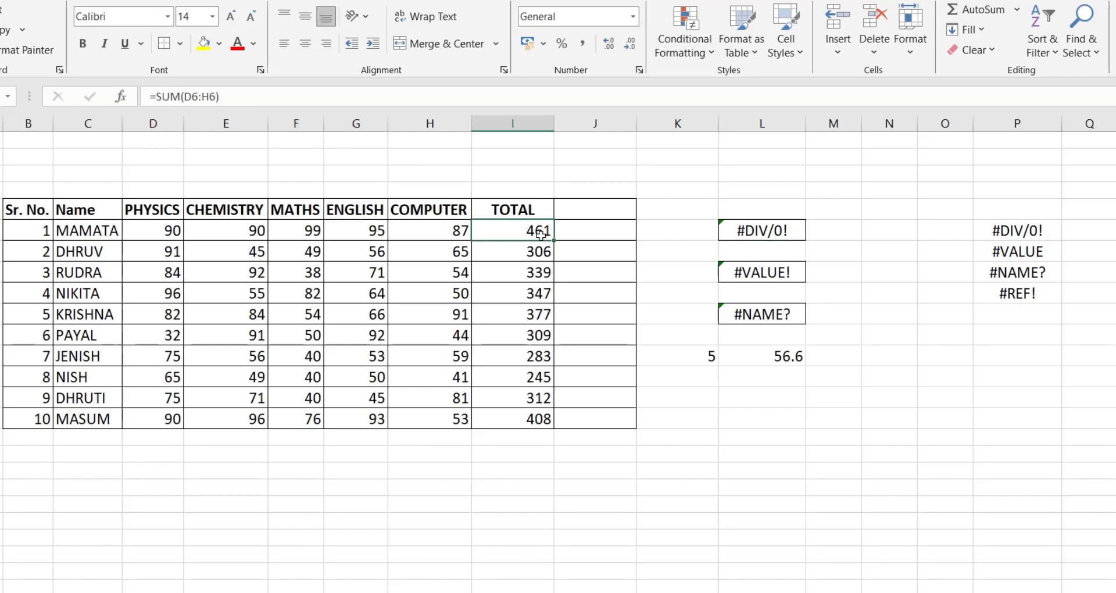
{"action": "left_click", "coordinate": [607, 231]}
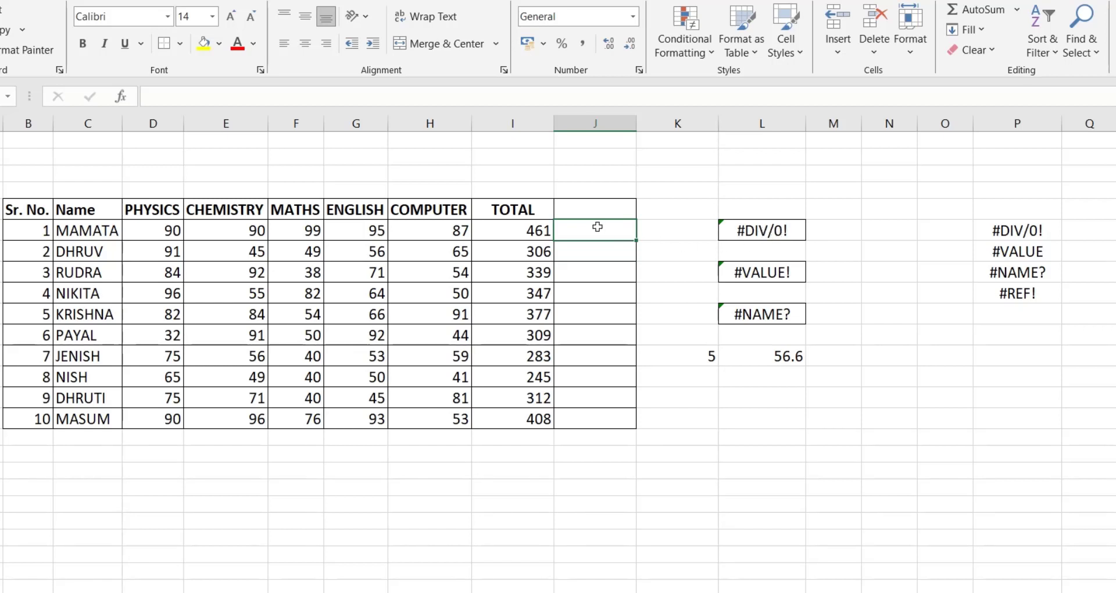
{"action": "type", "text": "5"}
{"action": "key", "text": "Return"}
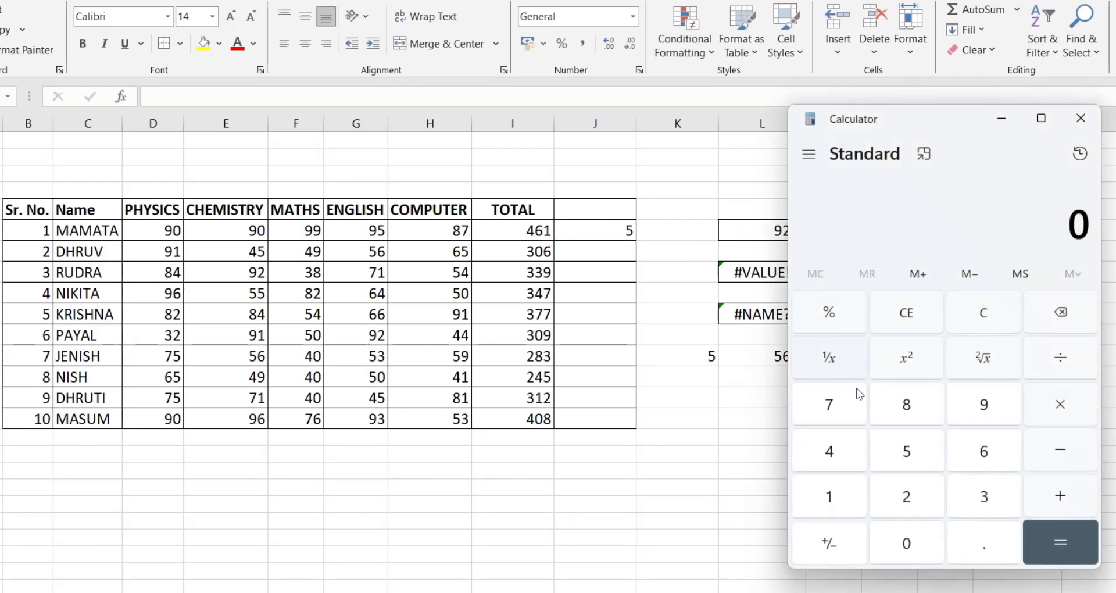
Divide 461 by 0 in the Calculator and close it
{"action": "left_click", "coordinate": [833, 456]}
{"action": "left_click", "coordinate": [963, 455]}
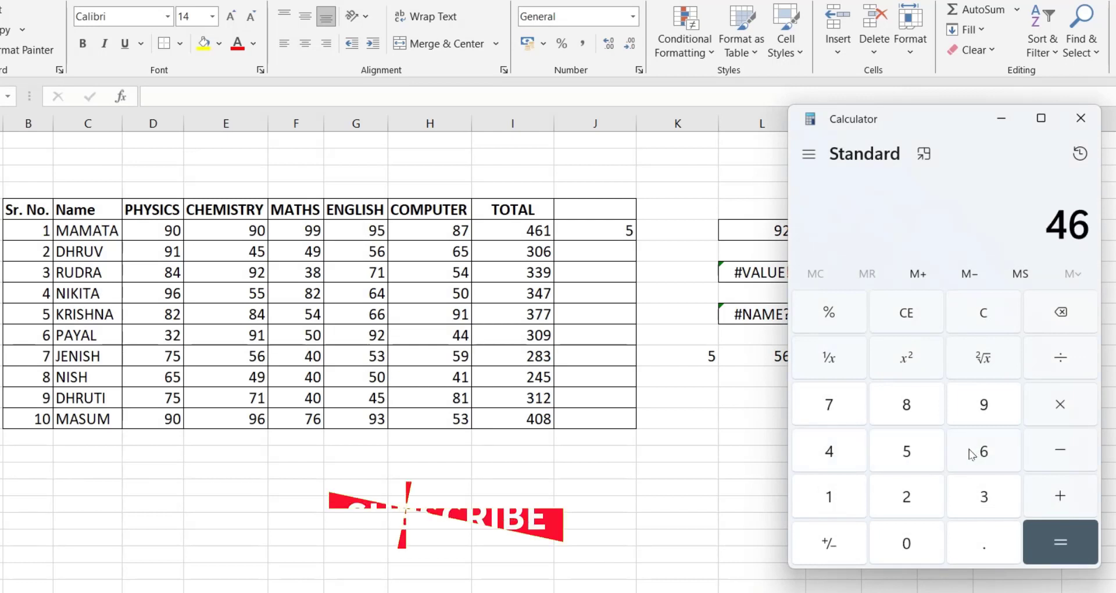
{"action": "left_click", "coordinate": [834, 496]}
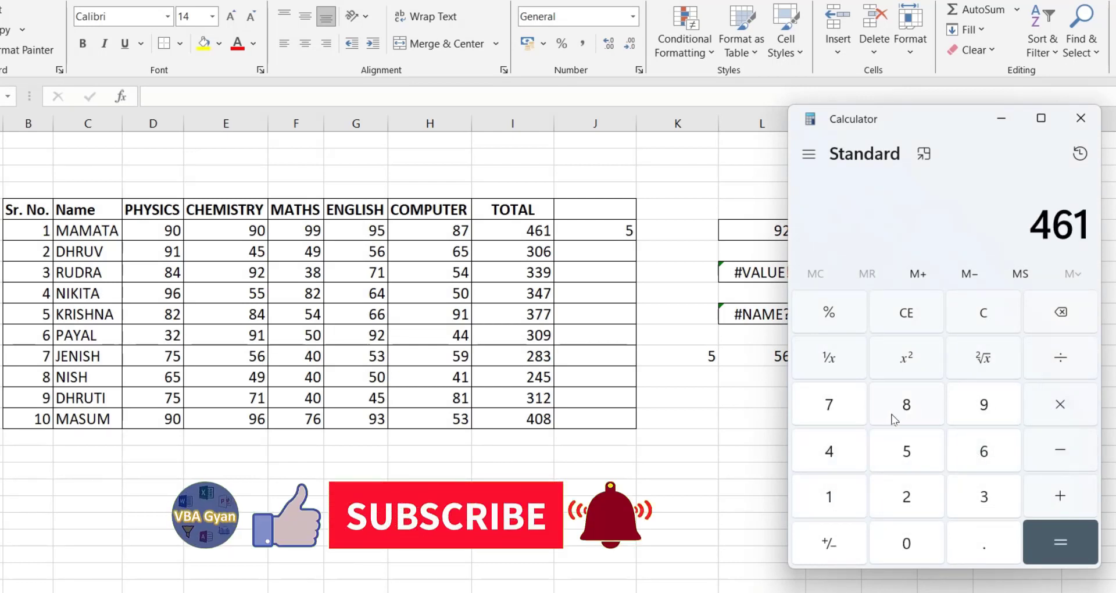
{"action": "left_click", "coordinate": [1073, 362]}
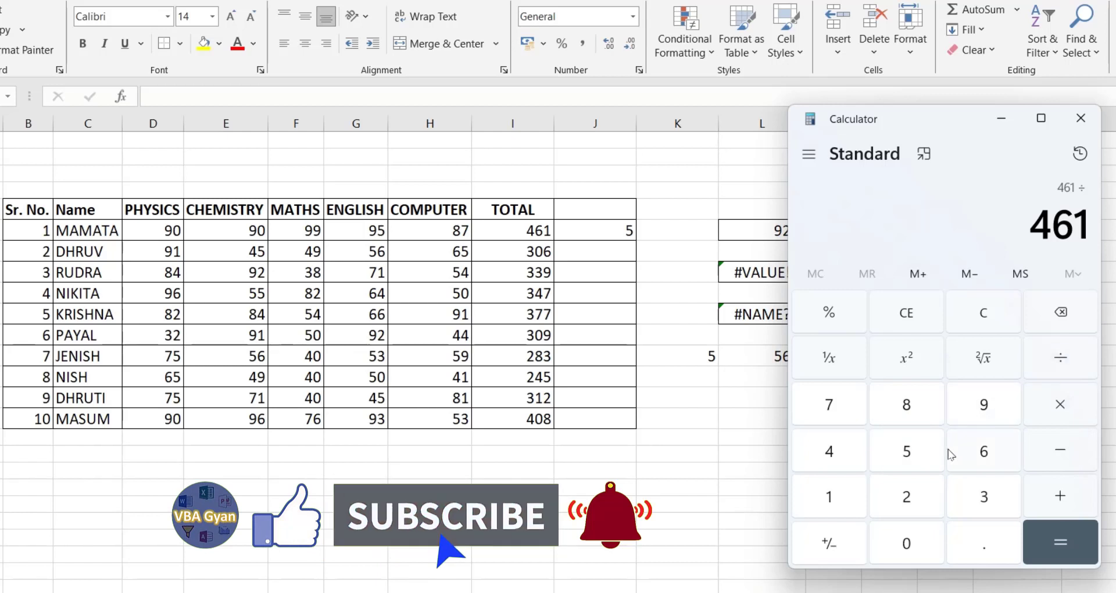
{"action": "left_click", "coordinate": [913, 538]}
{"action": "left_click", "coordinate": [1055, 541]}
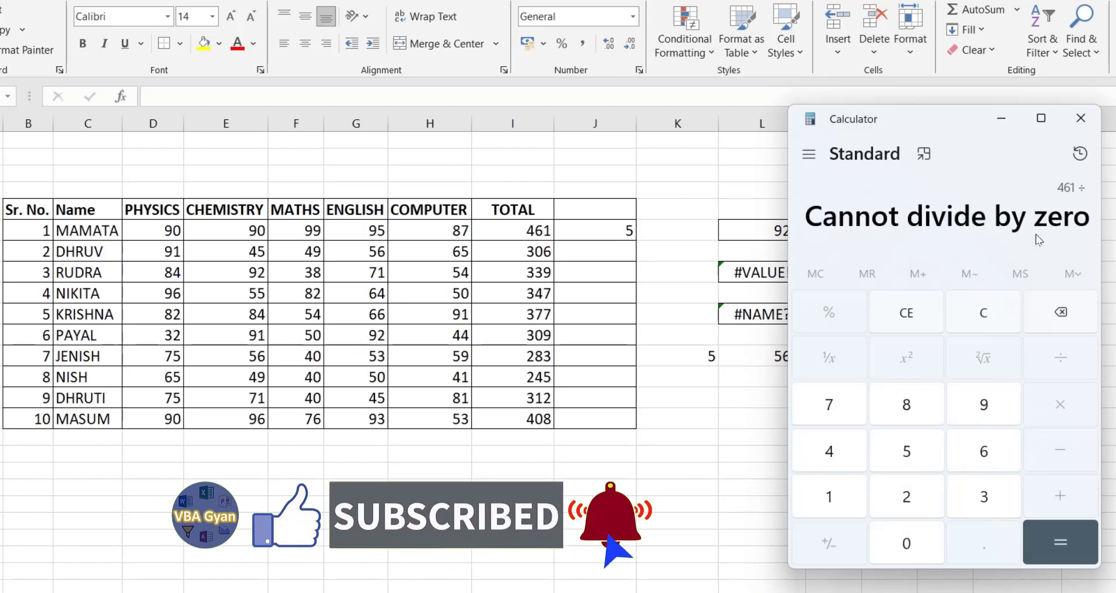
{"action": "left_click", "coordinate": [1080, 114]}
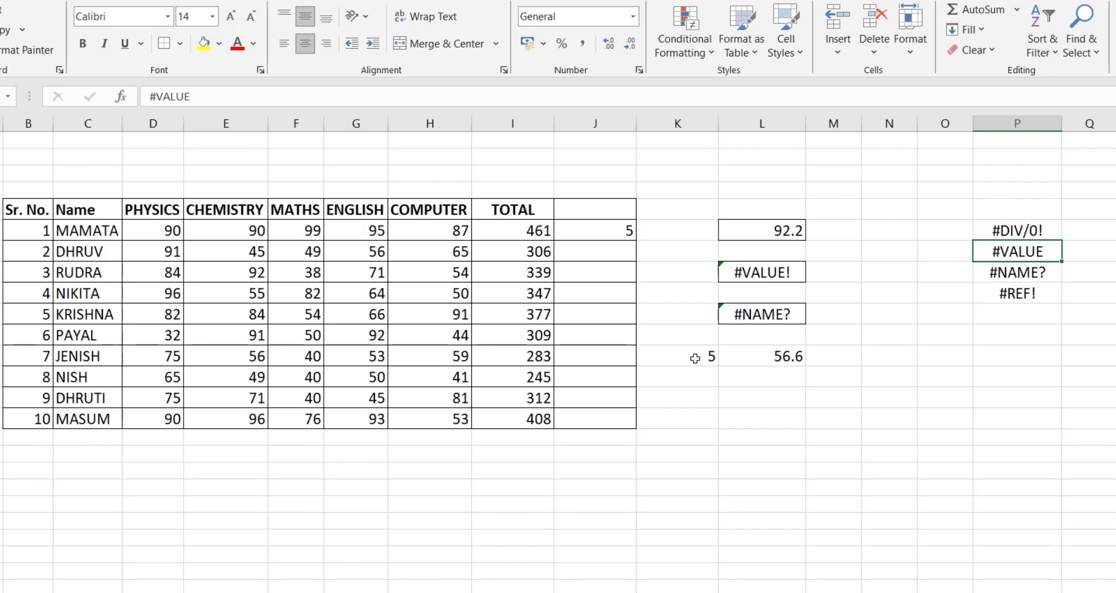
Enter =D8+E8+F8+G8+H8 in K8 to total the row's marks, and set the cell's font size to 14
{"action": "left_click", "coordinate": [662, 273]}
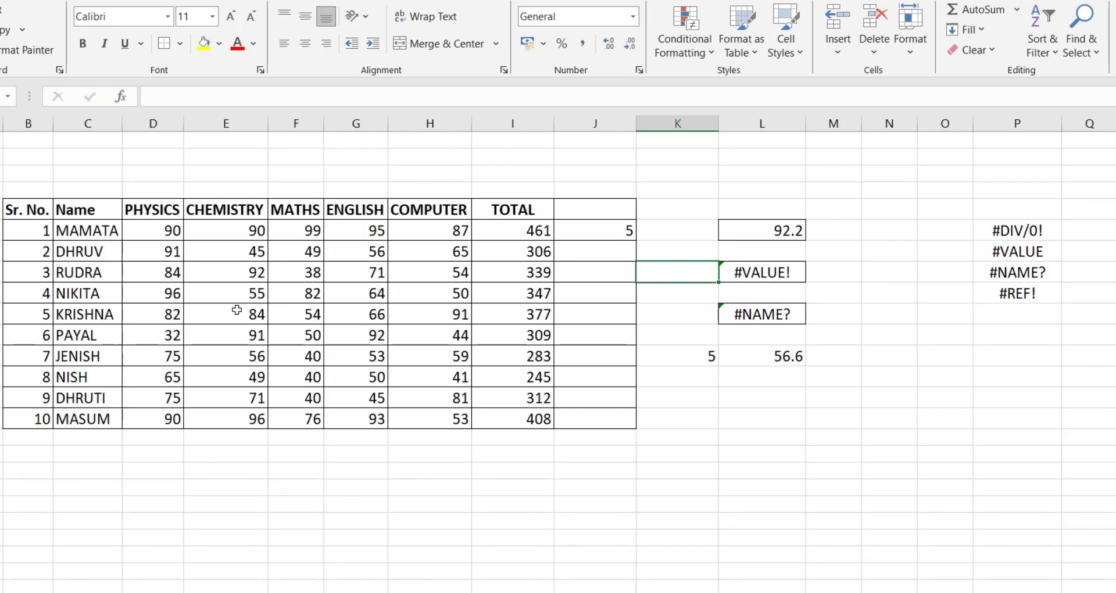
{"action": "type", "text": "="}
{"action": "left_click", "coordinate": [170, 274]}
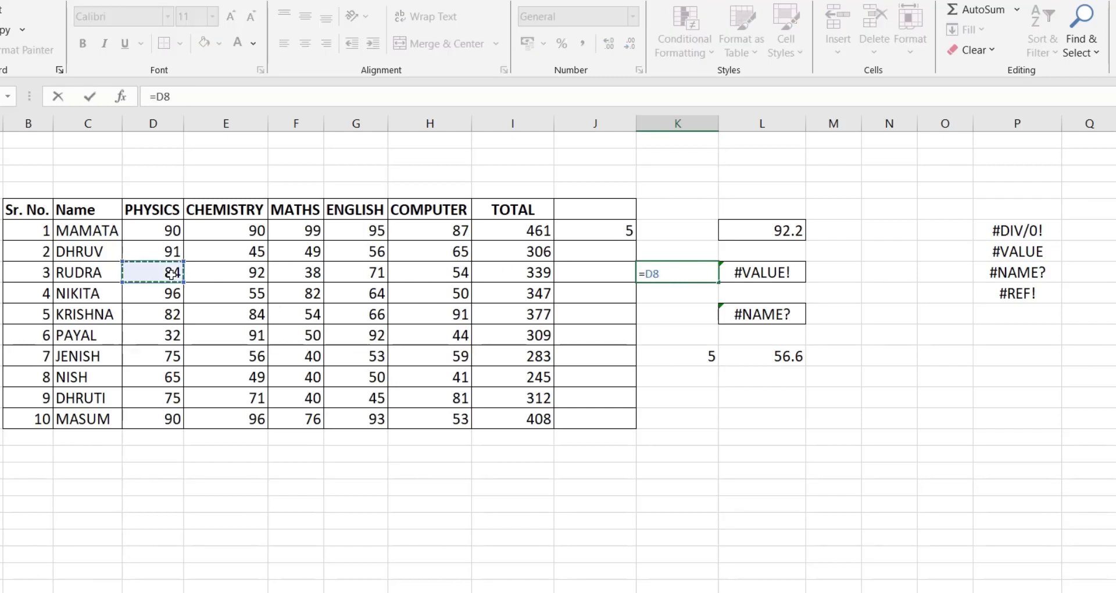
{"action": "type", "text": "+"}
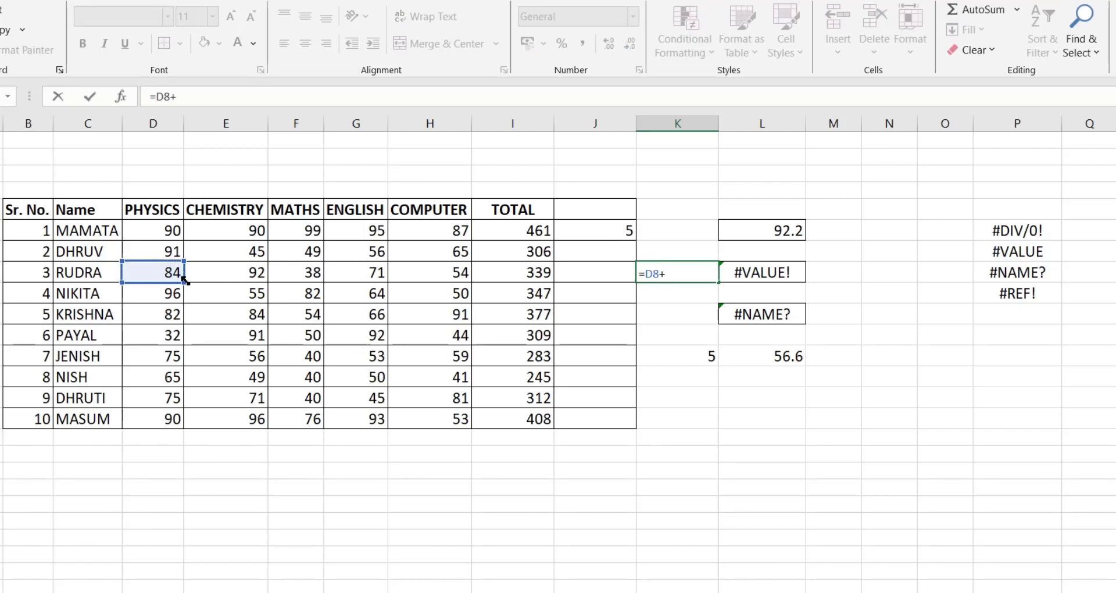
{"action": "left_click", "coordinate": [216, 272]}
{"action": "type", "text": "+"}
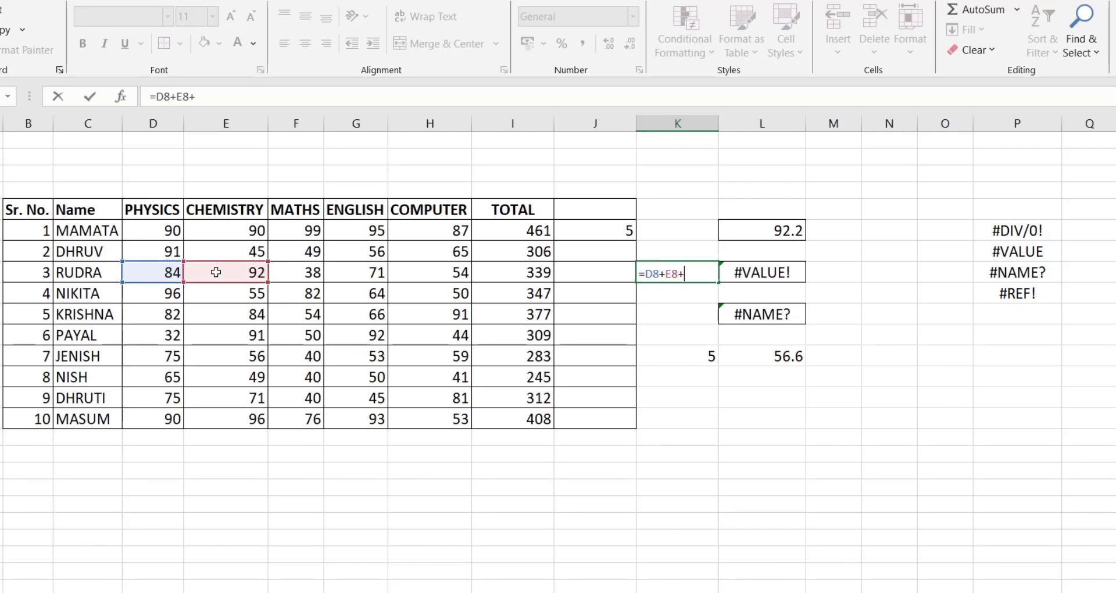
{"action": "left_click", "coordinate": [303, 273]}
{"action": "type", "text": "+"}
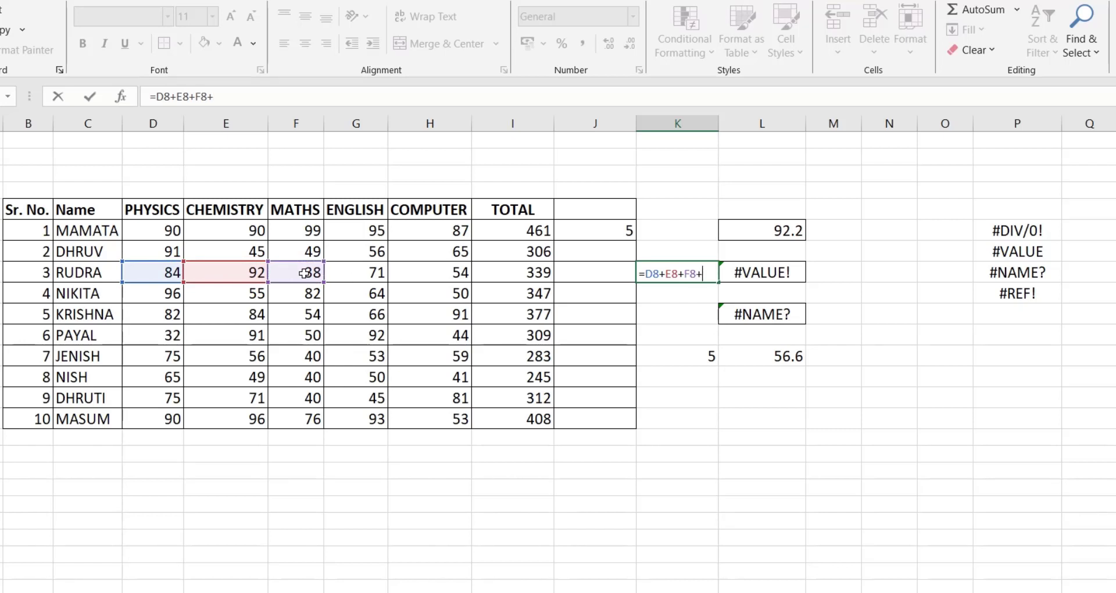
{"action": "left_click", "coordinate": [361, 269]}
{"action": "type", "text": "+"}
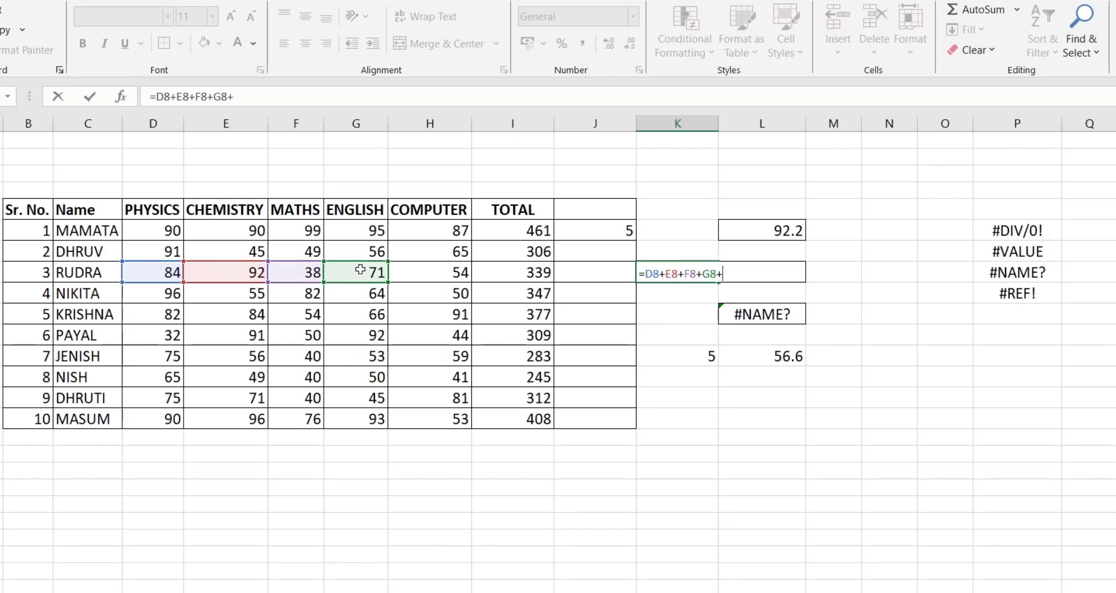
{"action": "left_click", "coordinate": [432, 275]}
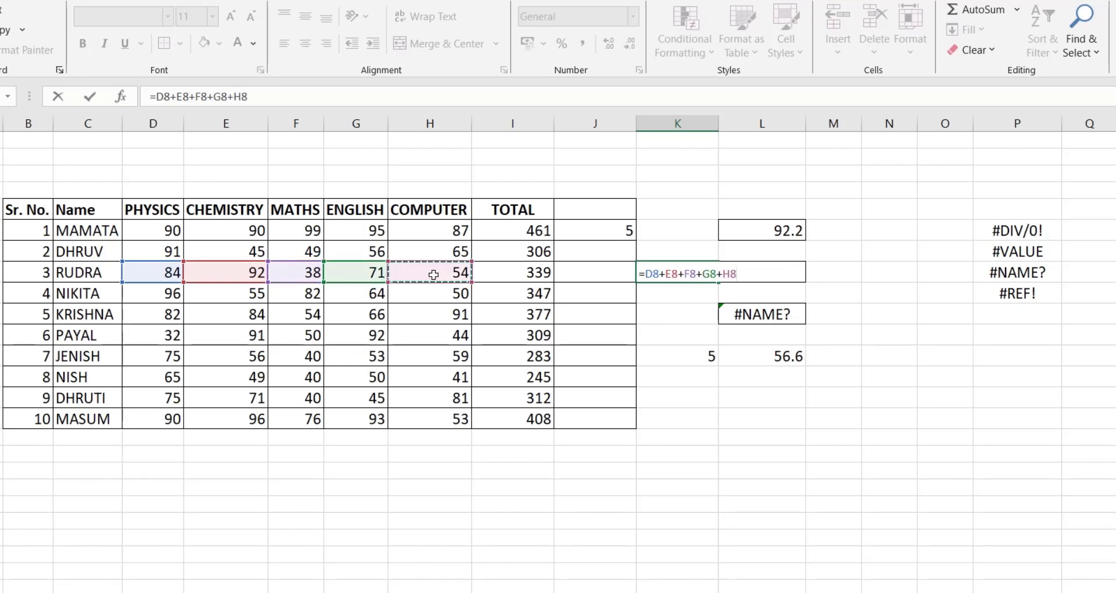
{"action": "key", "text": "Return"}
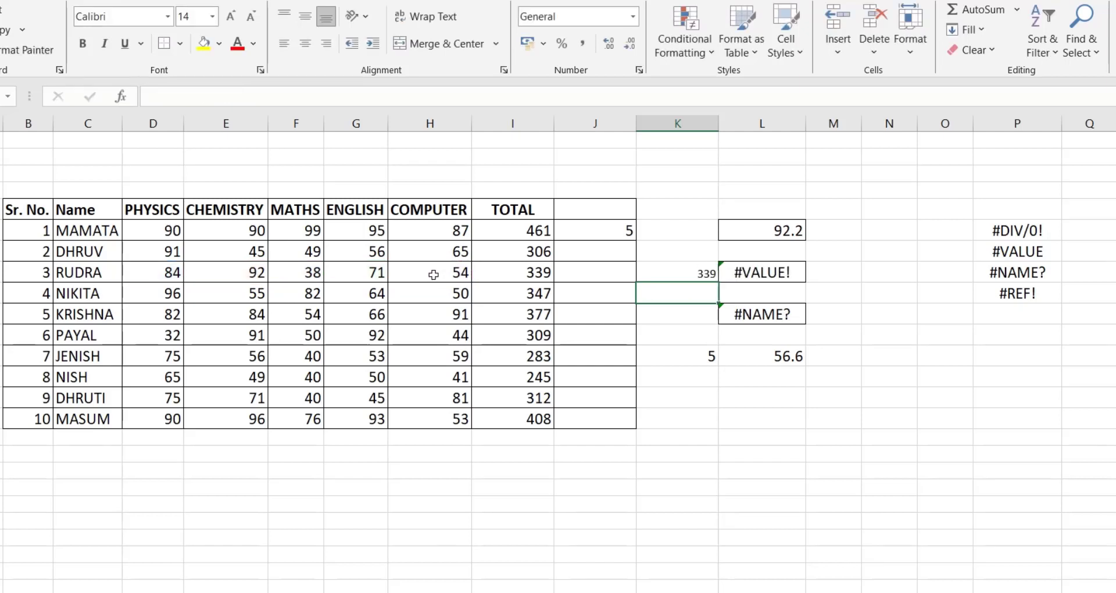
{"action": "left_click", "coordinate": [679, 271]}
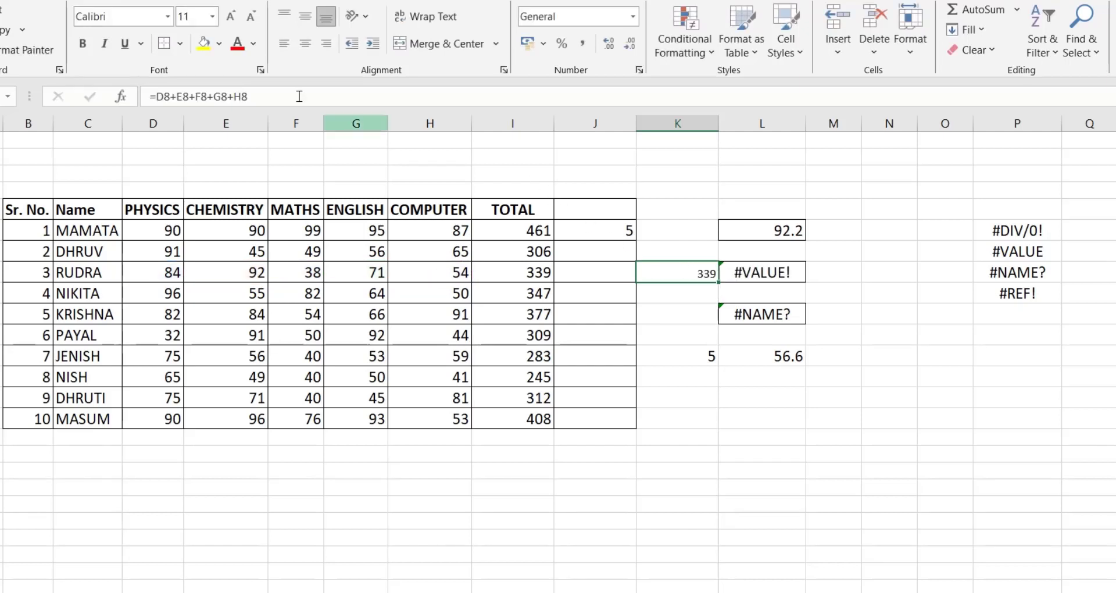
{"action": "left_click", "coordinate": [231, 16]}
{"action": "left_click", "coordinate": [231, 16]}
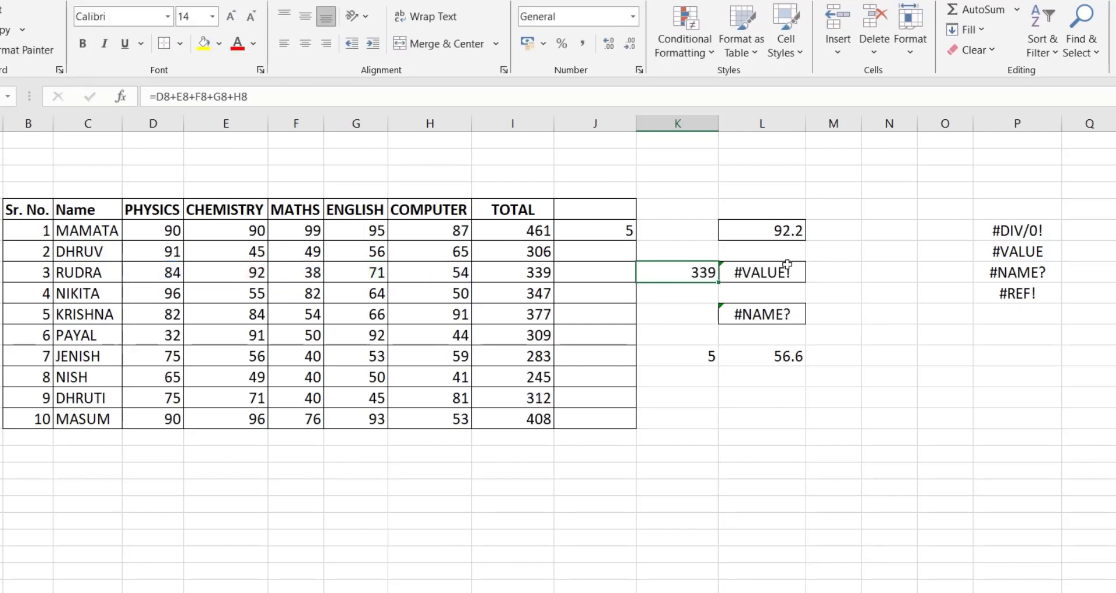
Add the text cell C8 to the start of K8's sum formula, and clear K8 after the test
{"action": "left_click", "coordinate": [156, 98]}
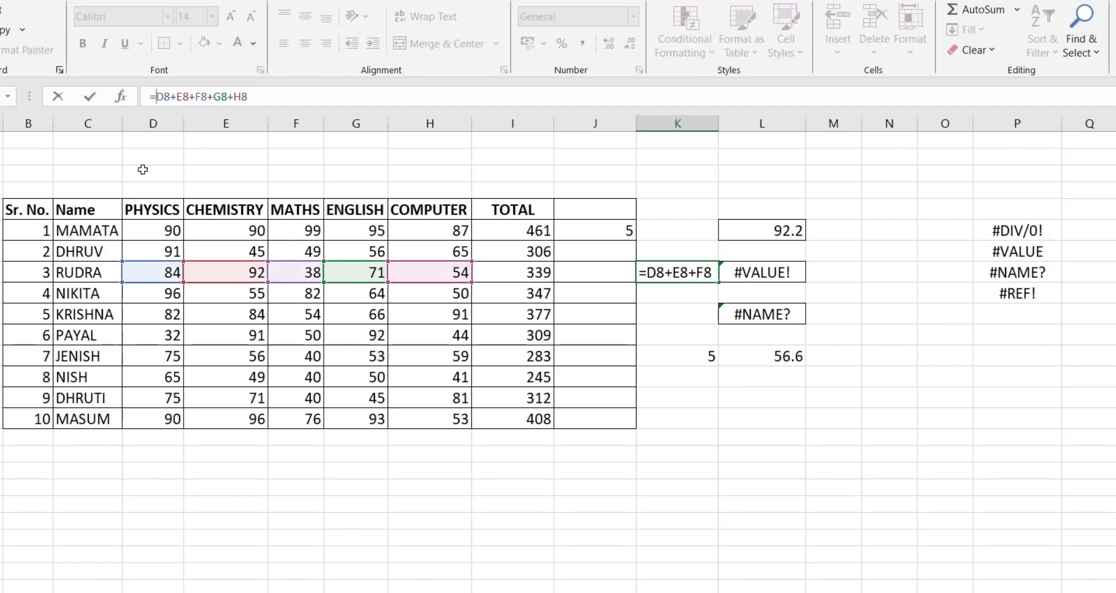
{"action": "left_click", "coordinate": [99, 275]}
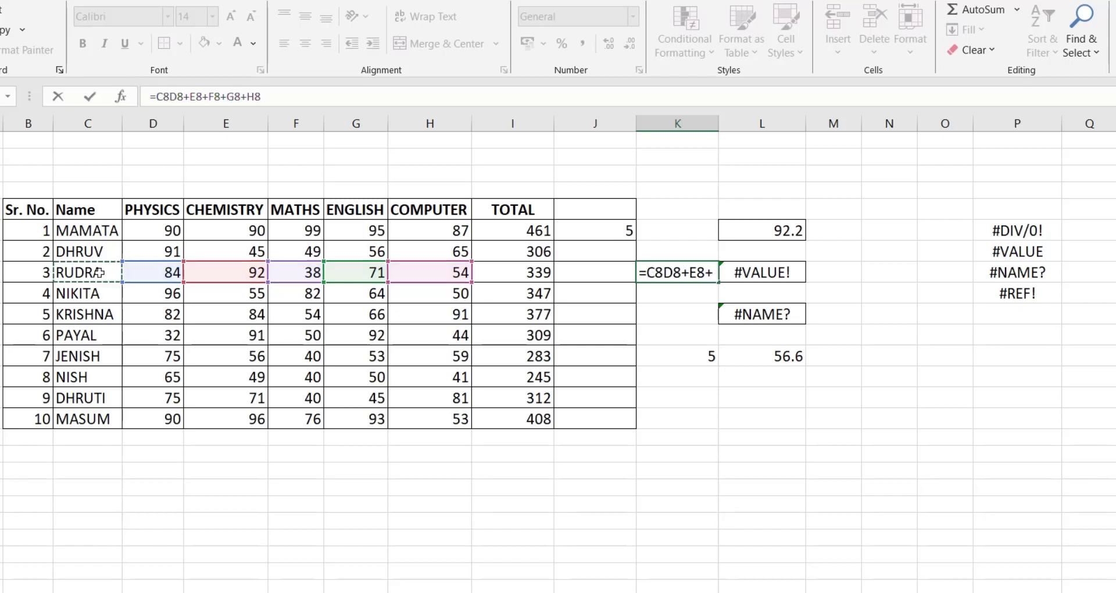
{"action": "type", "text": "+"}
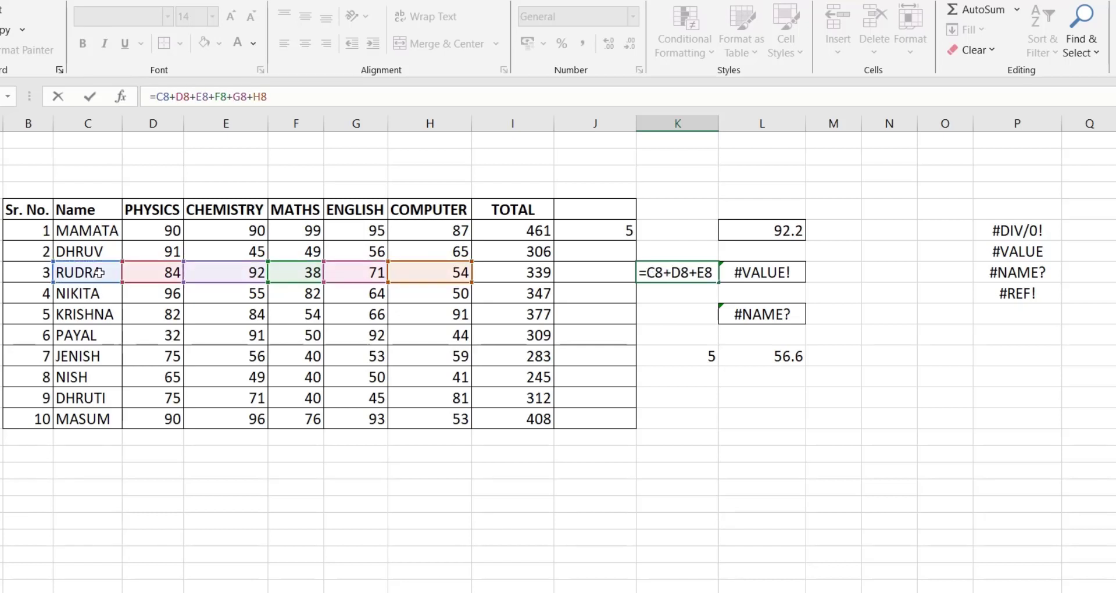
{"action": "key", "text": "Return"}
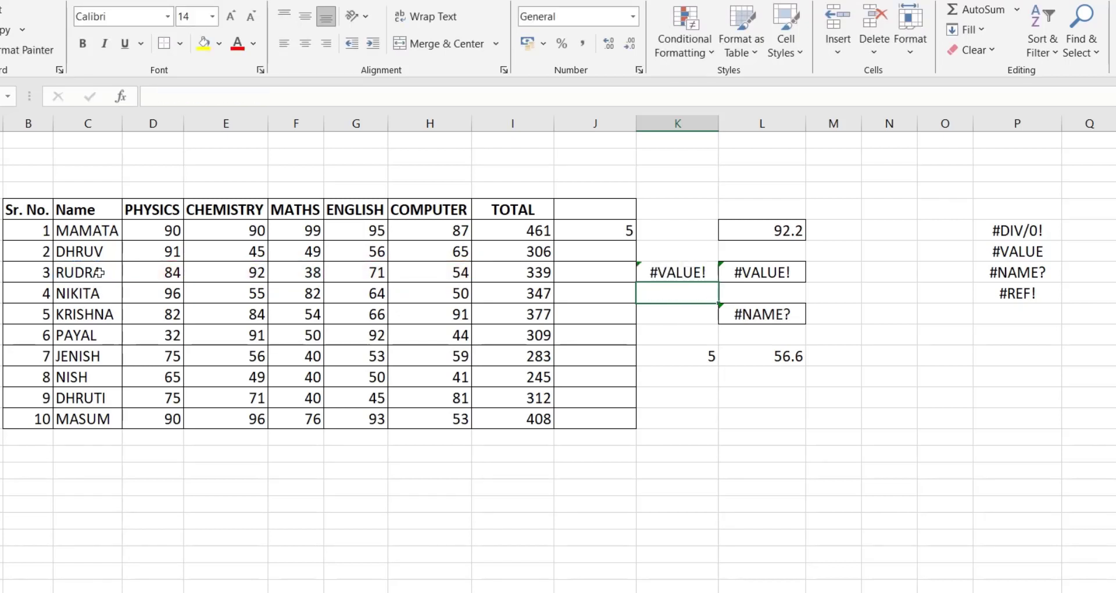
{"action": "left_click", "coordinate": [684, 271]}
{"action": "key", "text": "Delete"}
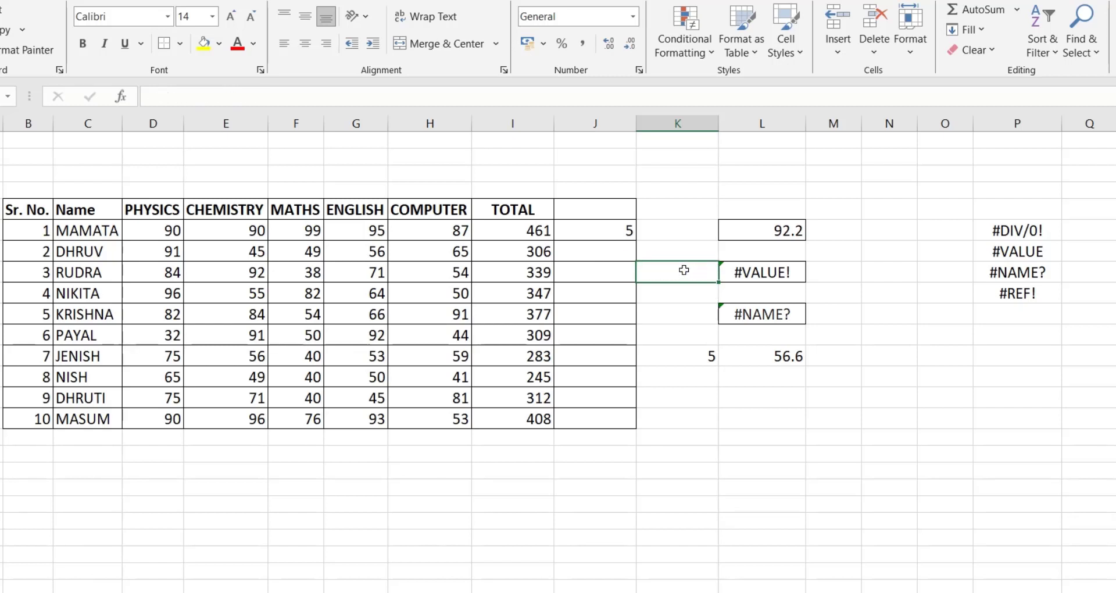
Remove the C8 reference from the formula in L8, leaving =D8+E8+F8+G8+H8
{"action": "left_click", "coordinate": [756, 274]}
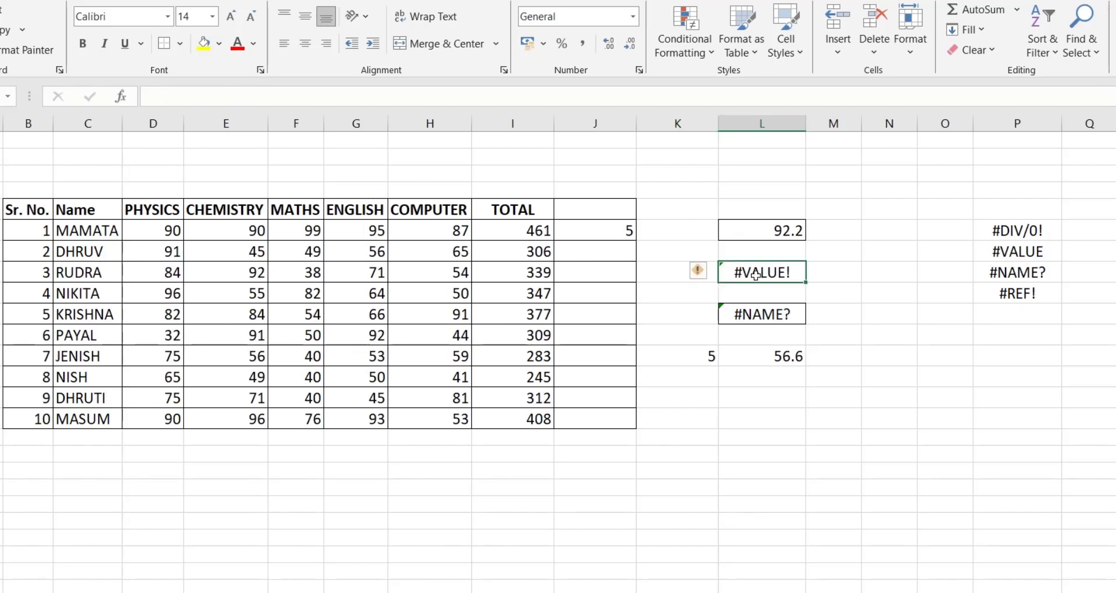
{"action": "left_click", "coordinate": [178, 97]}
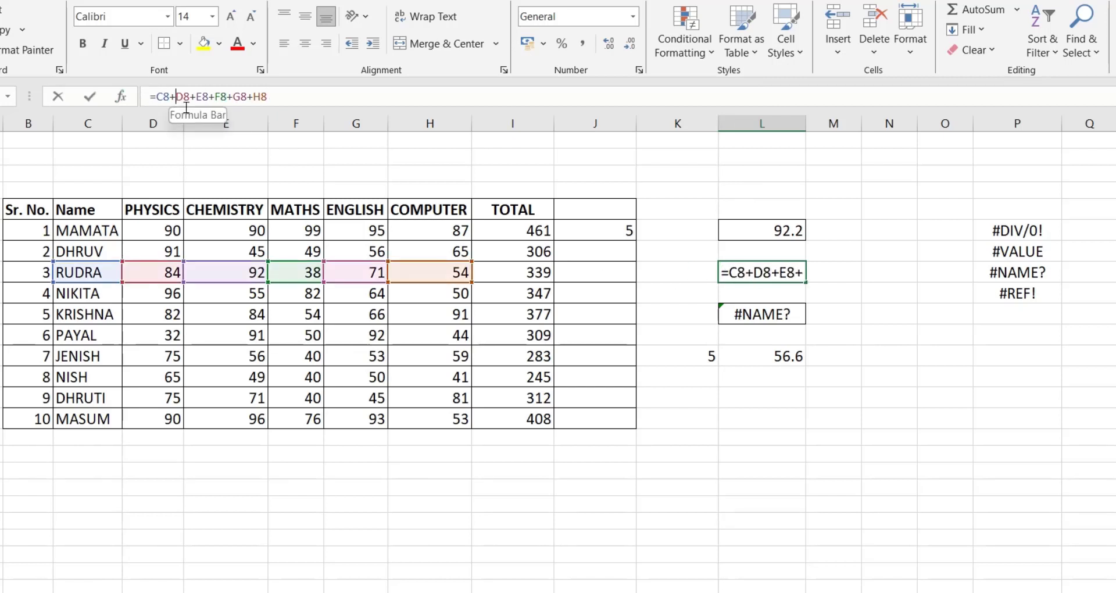
{"action": "key", "text": "BackSpace"}
{"action": "key", "text": "BackSpace"}
{"action": "key", "text": "BackSpace"}
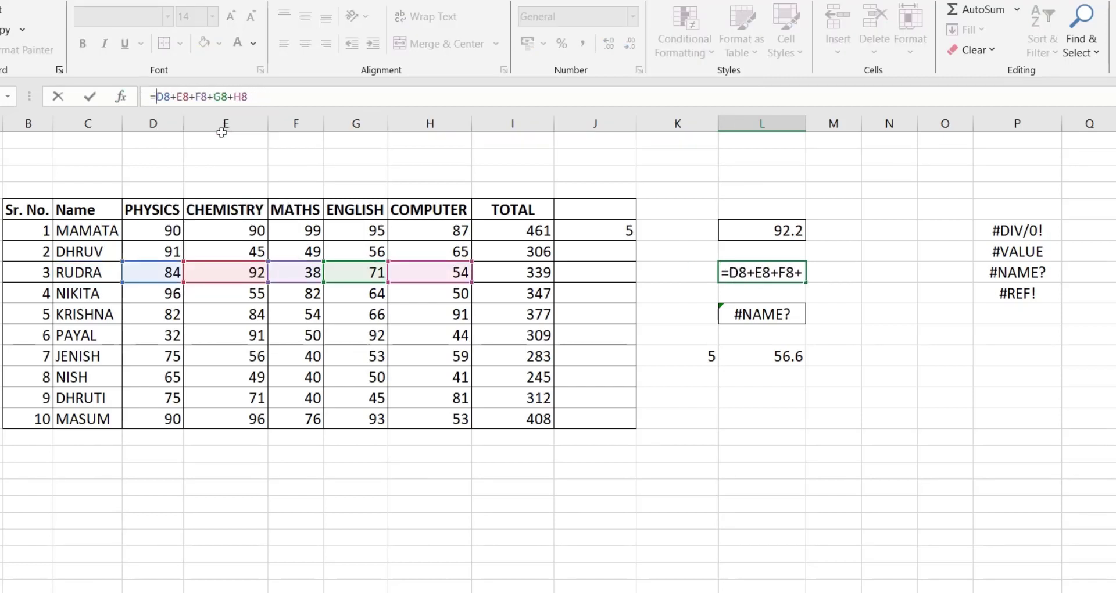
{"action": "key", "text": "Return"}
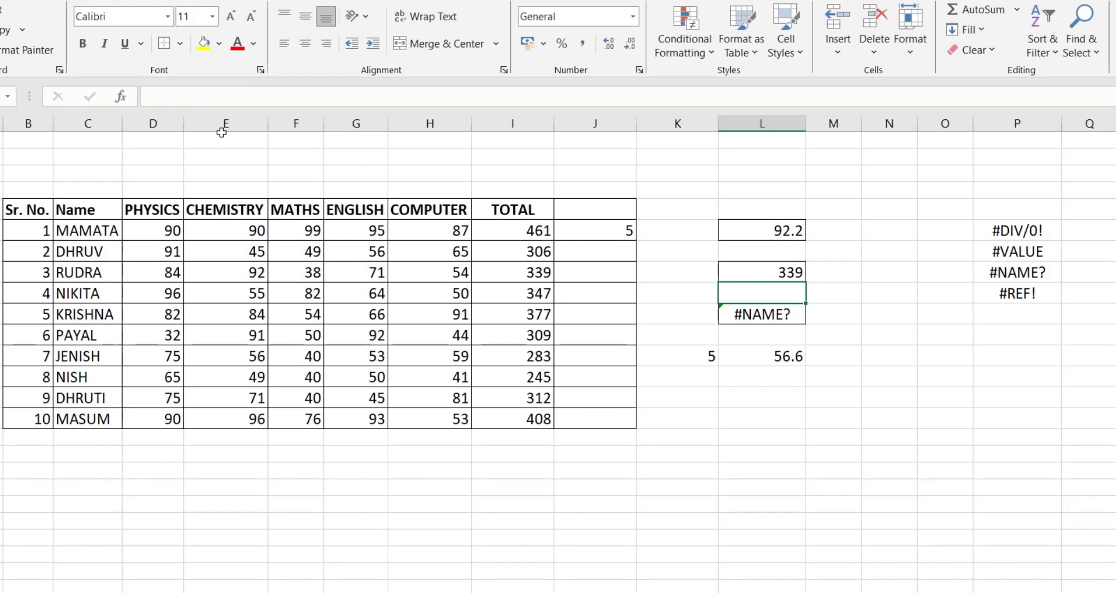
Correct the misspelled function name in L10 so the formula reads =COUNTIF(D10:H10,"<60"), and check the cell
{"action": "left_click", "coordinate": [1029, 278]}
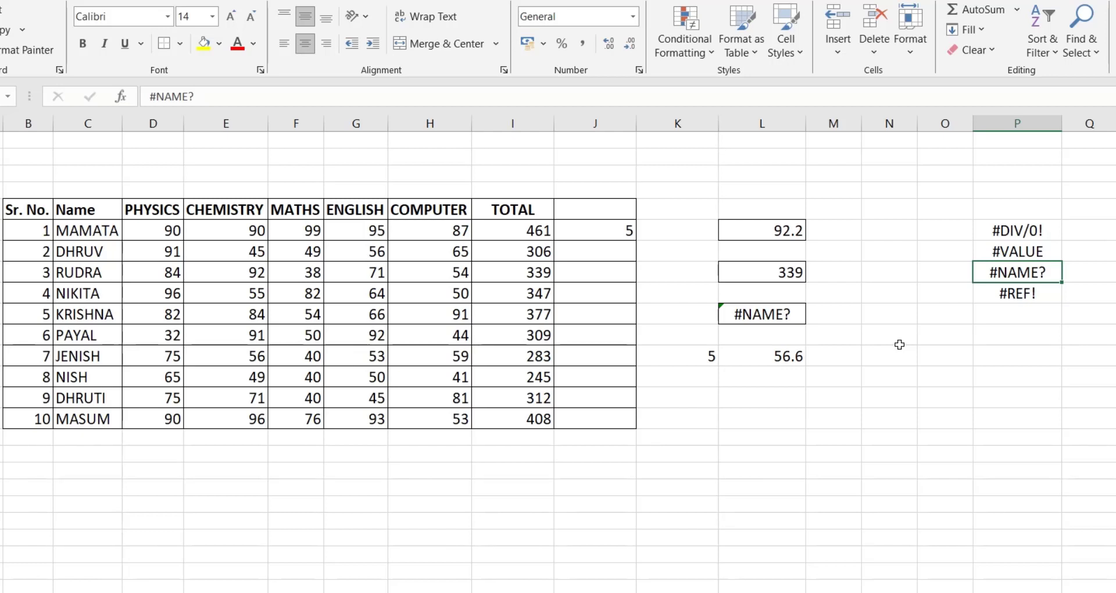
{"action": "left_click", "coordinate": [750, 316]}
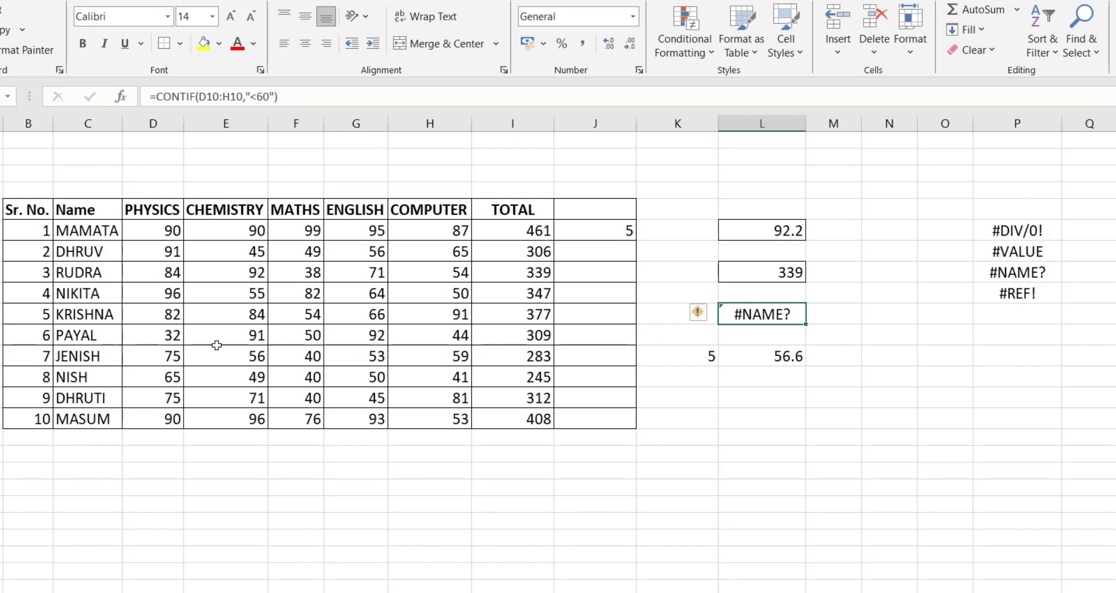
{"action": "left_click_drag", "start_coordinate": [167, 314], "coordinate": [424, 314]}
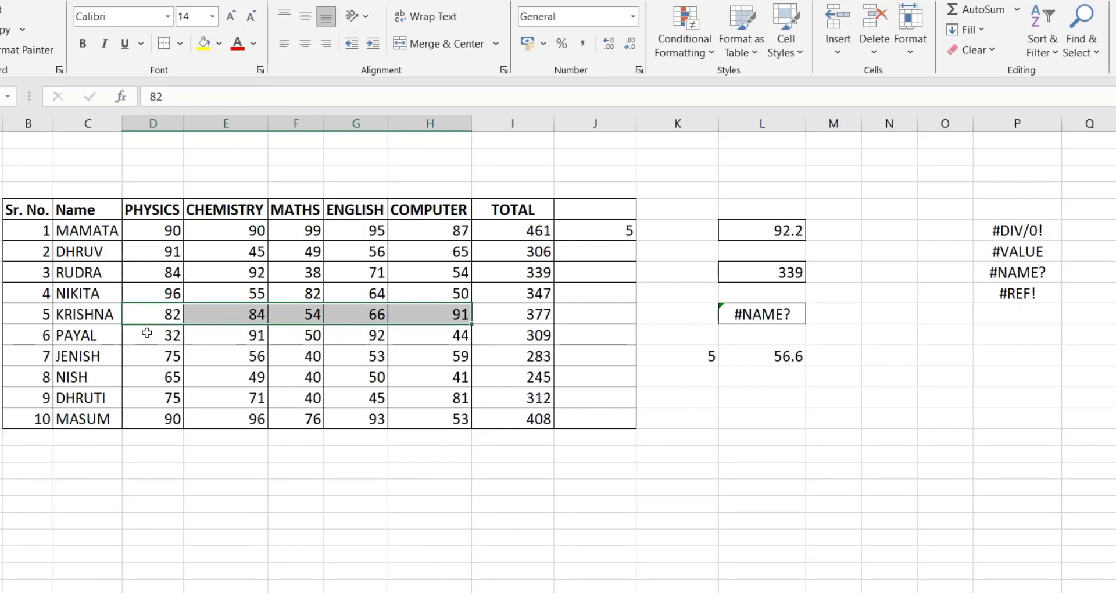
{"action": "left_click", "coordinate": [750, 314]}
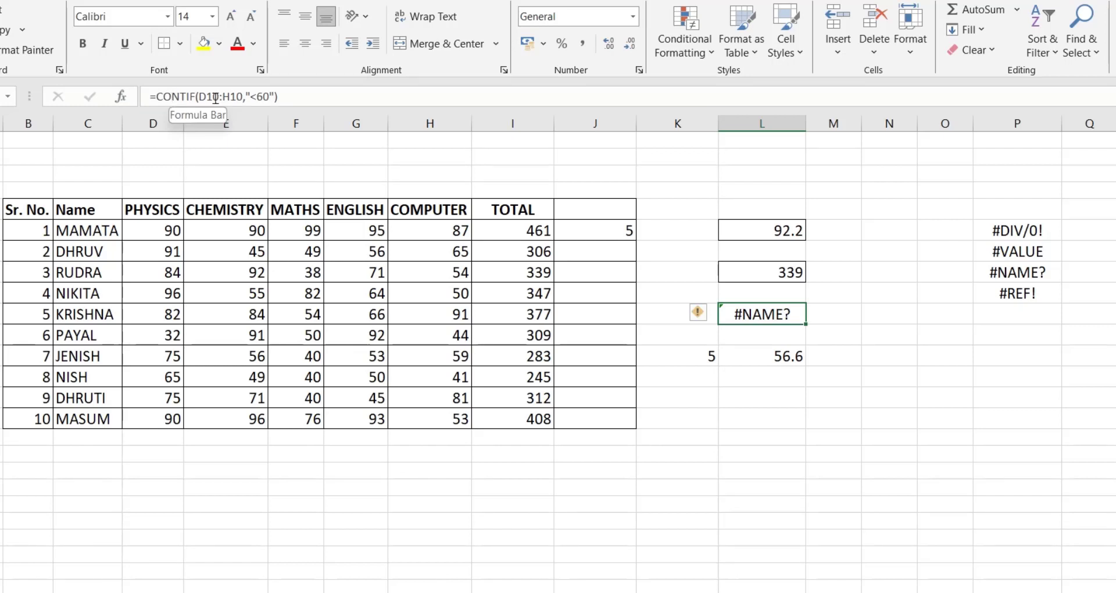
{"action": "left_click", "coordinate": [170, 96]}
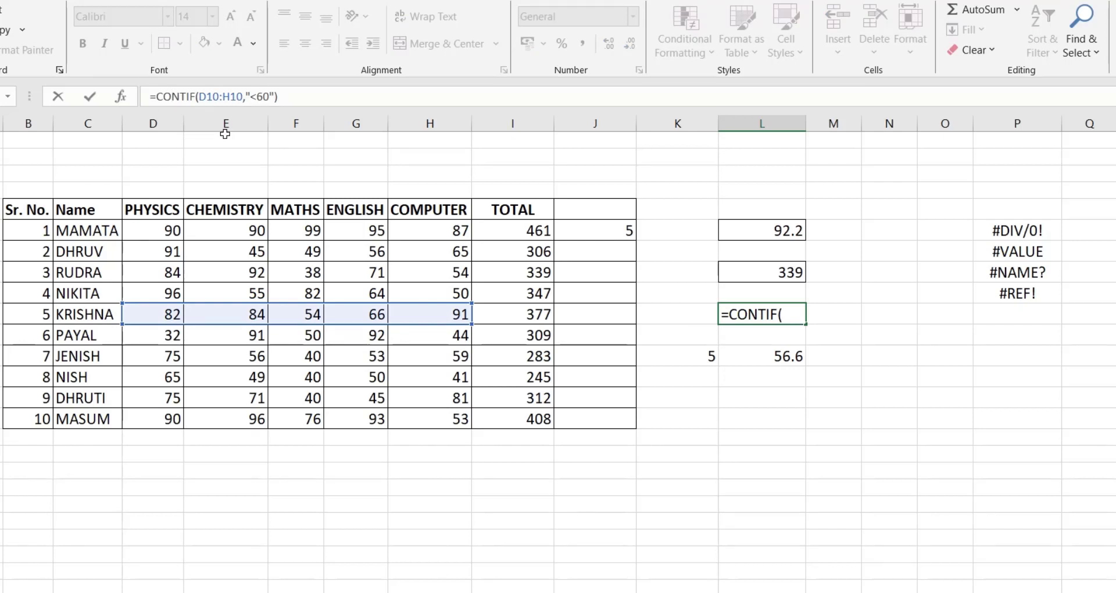
{"action": "type", "text": "U"}
{"action": "key", "text": "Return"}
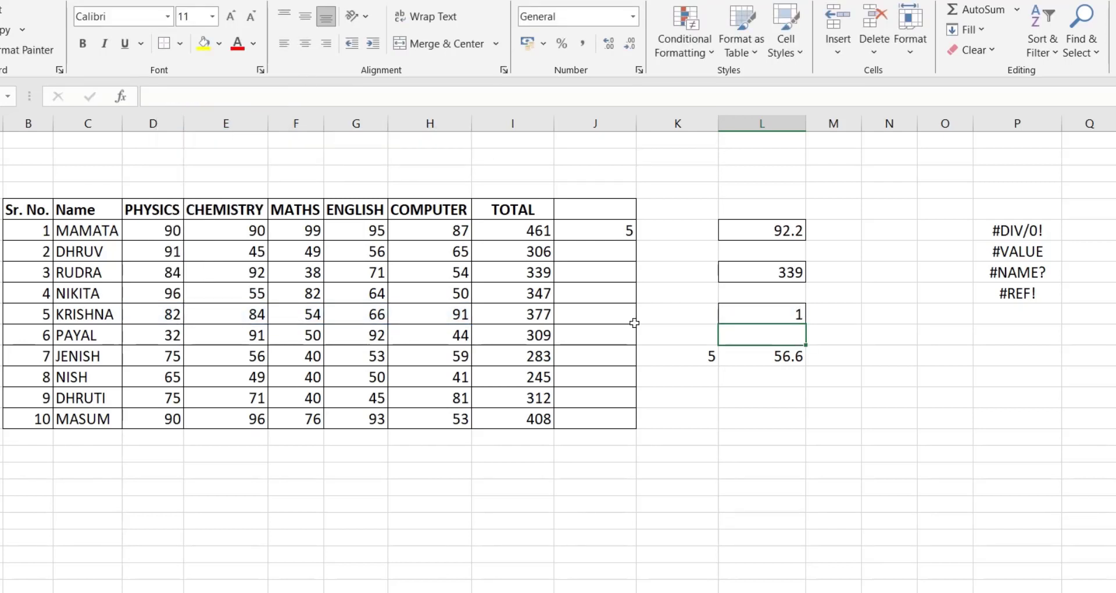
{"action": "left_click", "coordinate": [762, 319]}
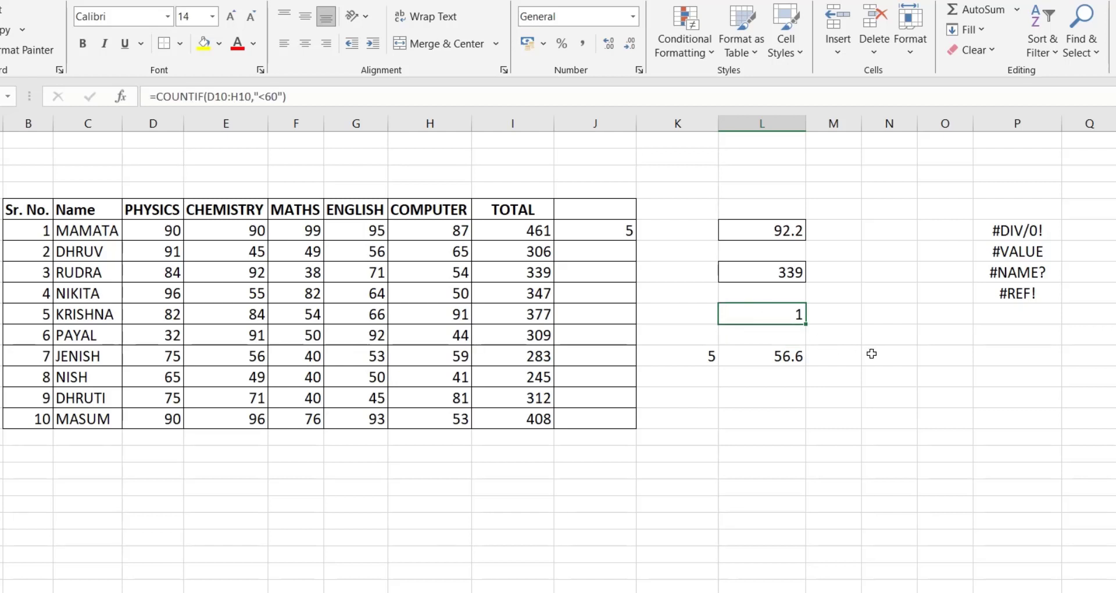
Check the references in L12's formula =I12/K12, delete the whole column K it divides by, and inspect the shifted formula cell
{"action": "left_click", "coordinate": [1021, 289]}
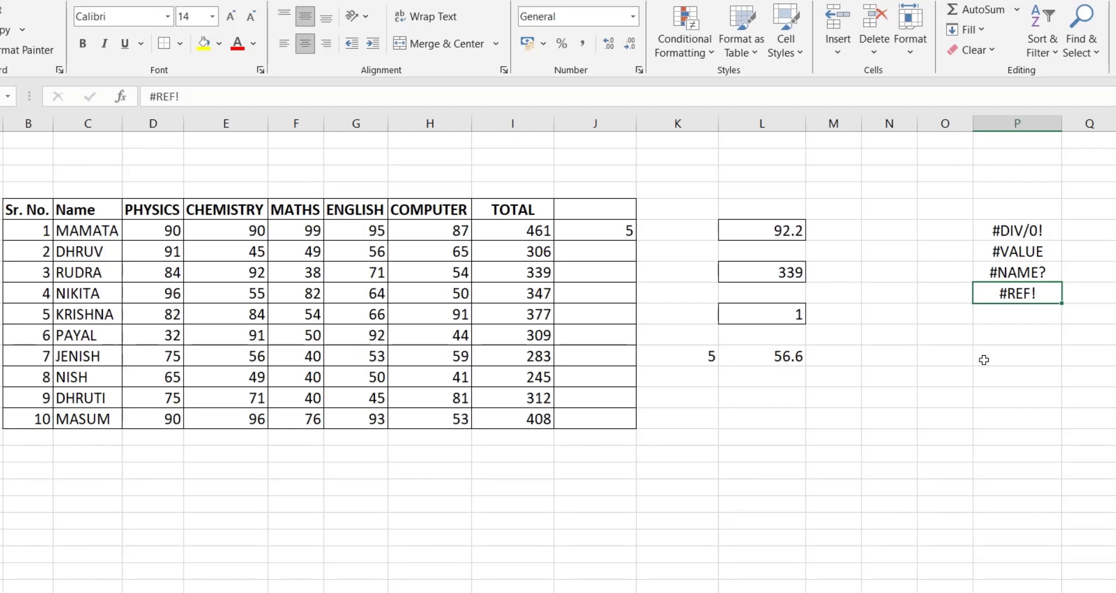
{"action": "left_click", "coordinate": [775, 356]}
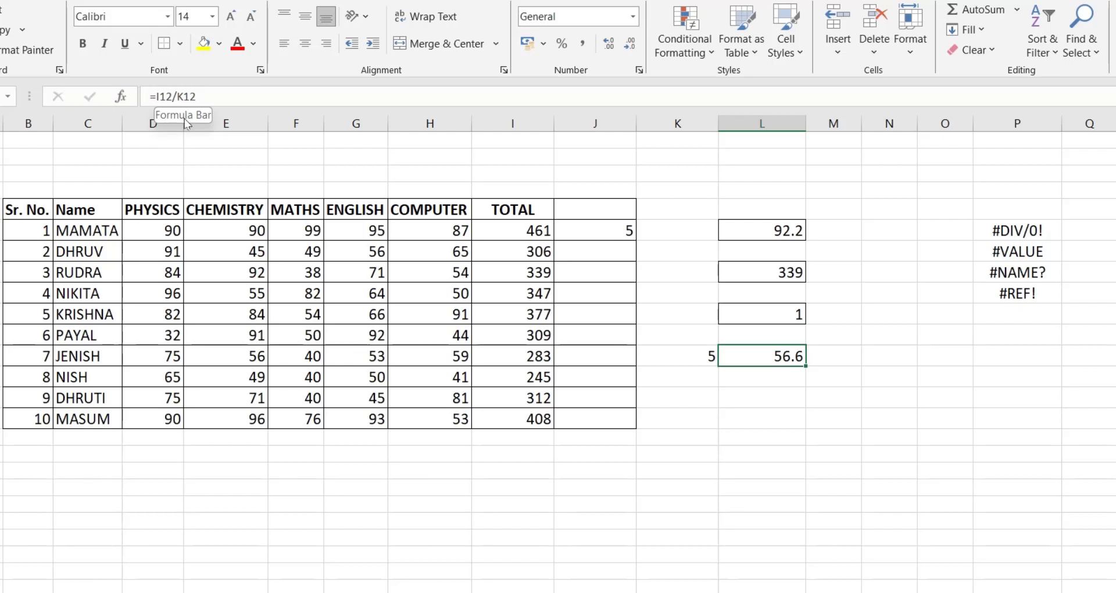
{"action": "left_click", "coordinate": [538, 357]}
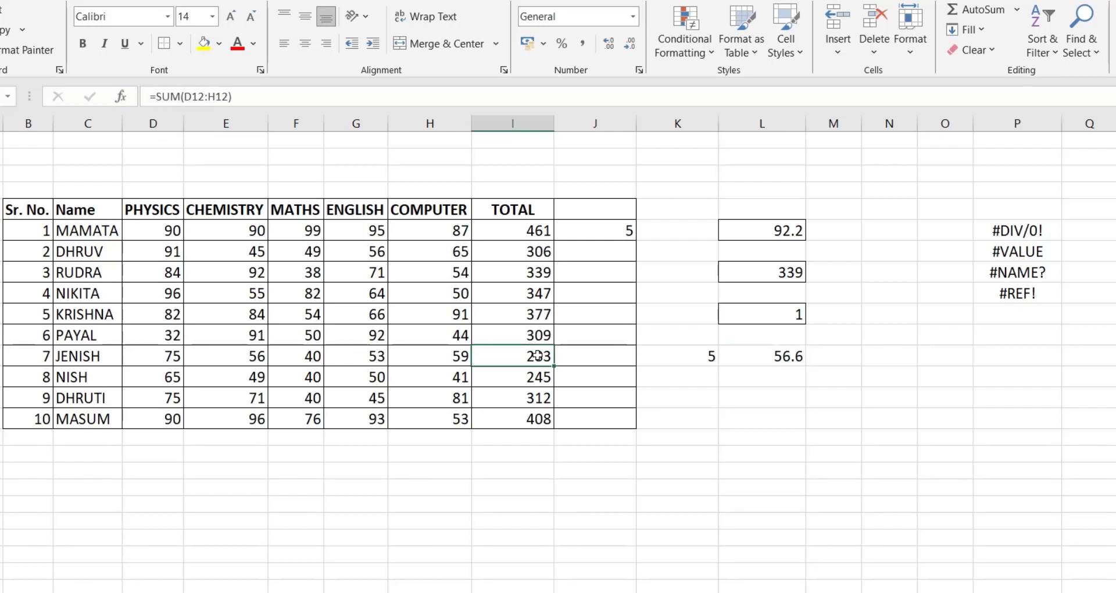
{"action": "left_click", "coordinate": [702, 354]}
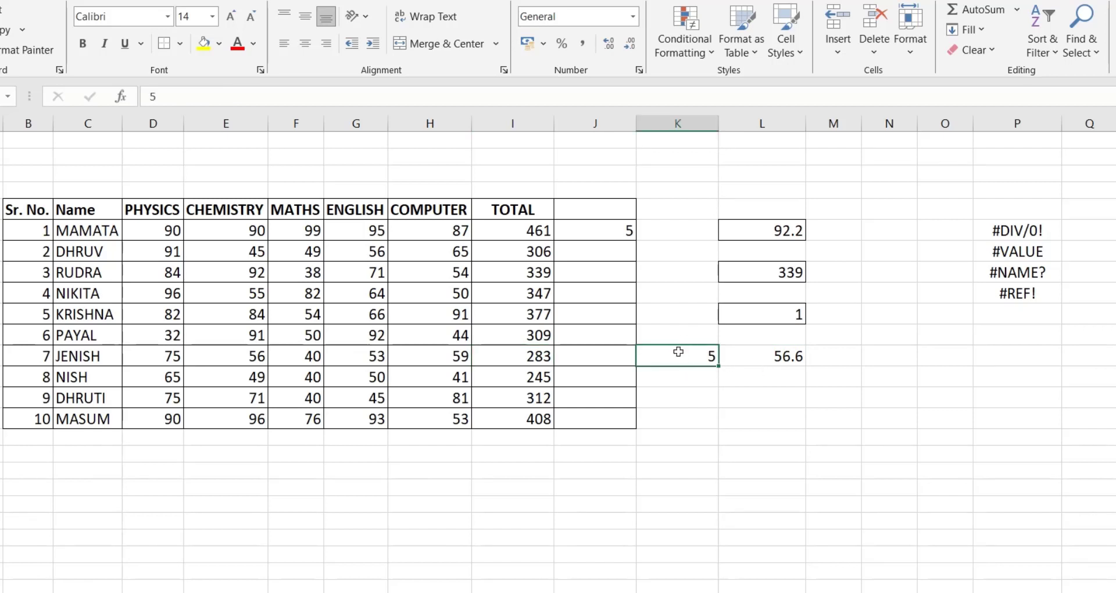
{"action": "left_click", "coordinate": [680, 122]}
{"action": "right_click", "coordinate": [680, 123]}
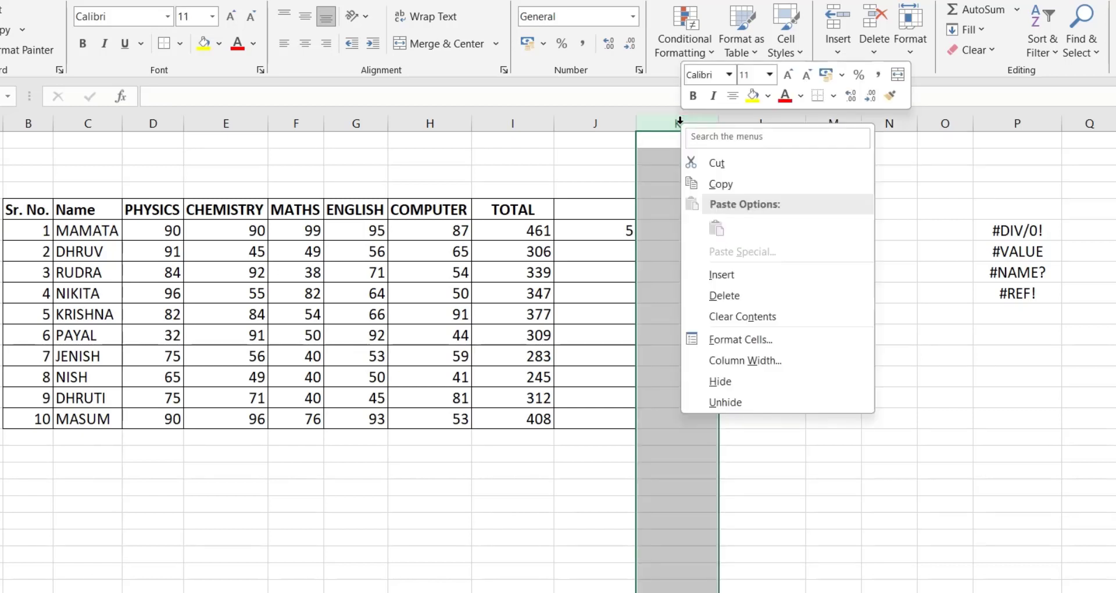
{"action": "left_click", "coordinate": [740, 301]}
{"action": "left_click", "coordinate": [710, 357]}
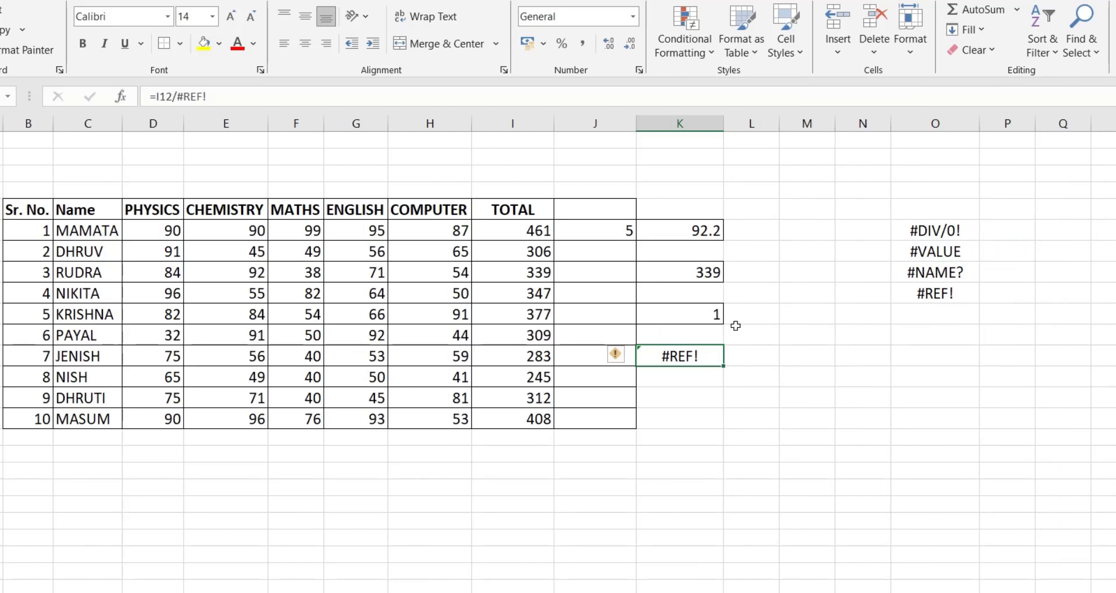